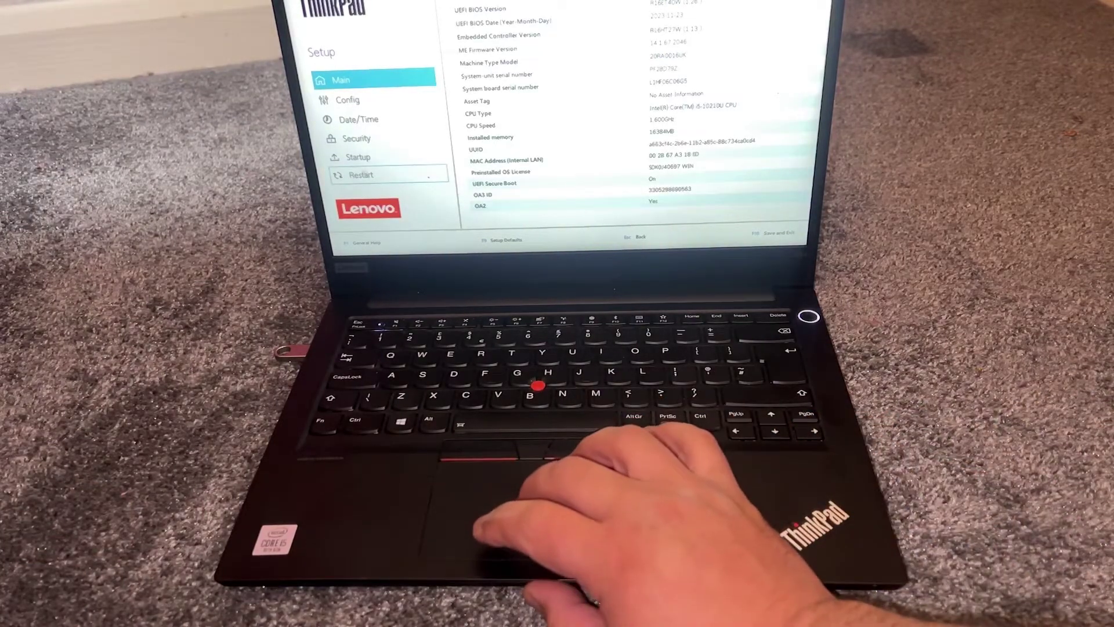
Choose Exit Saving Changes from the Restart section to save the BIOS configuration and leave setup.
left_click(440, 171)
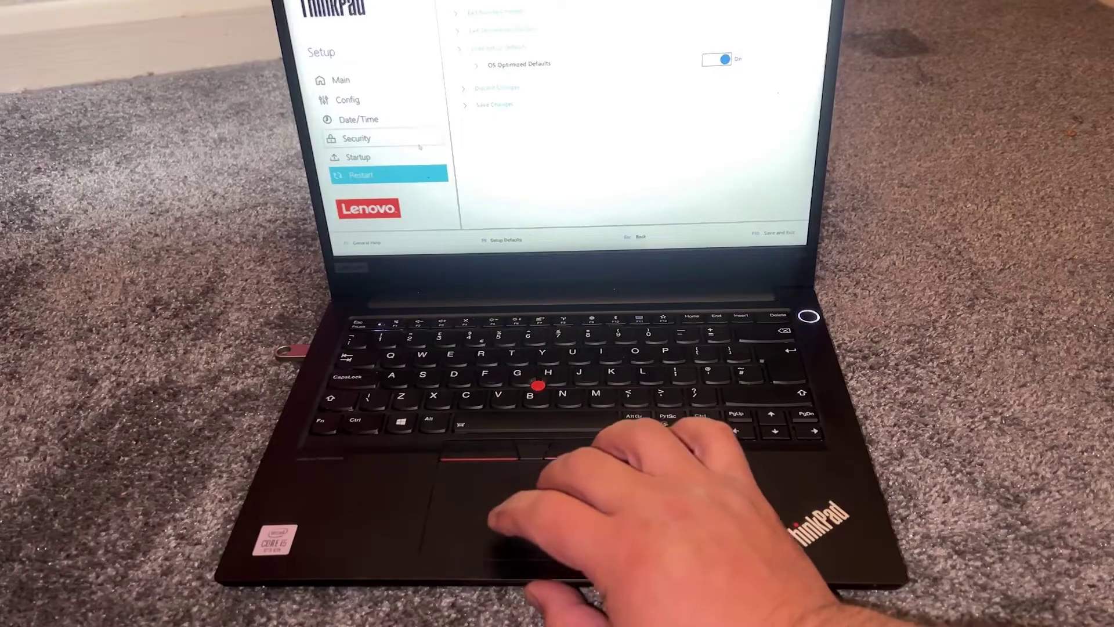
left_click(496, 11)
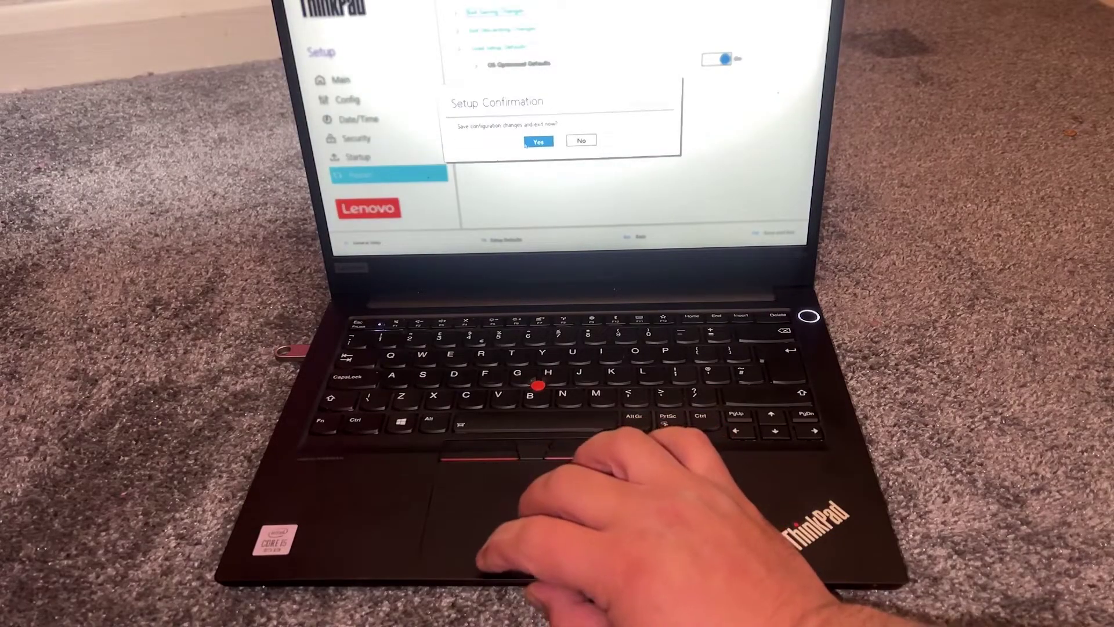